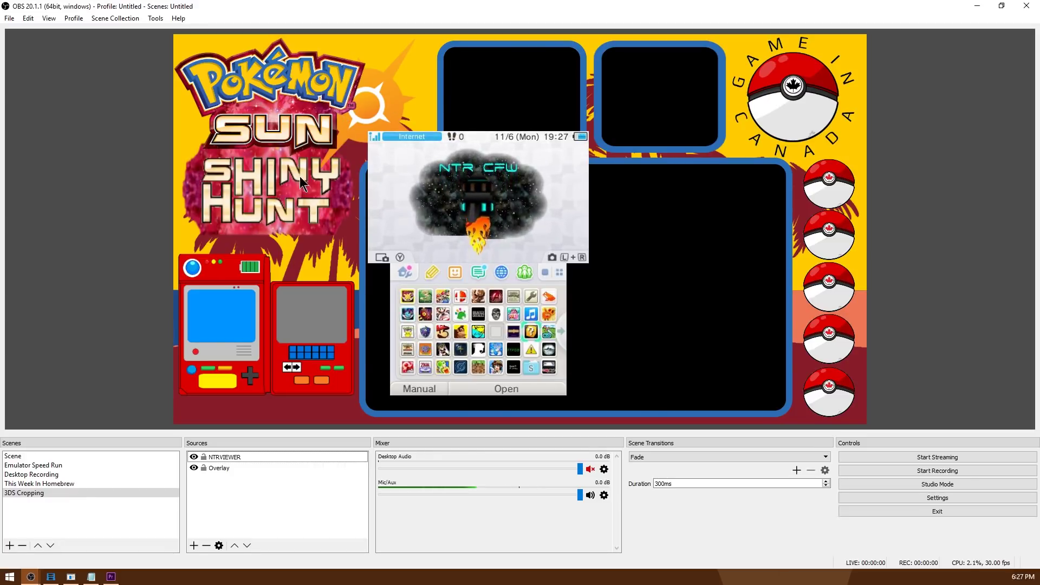
Step: Drag the NTRVIEWER capture higher, near the centre of the overlay
{"action": "left_click_drag", "start_coordinate": [435, 182], "coordinate": [244, 194]}
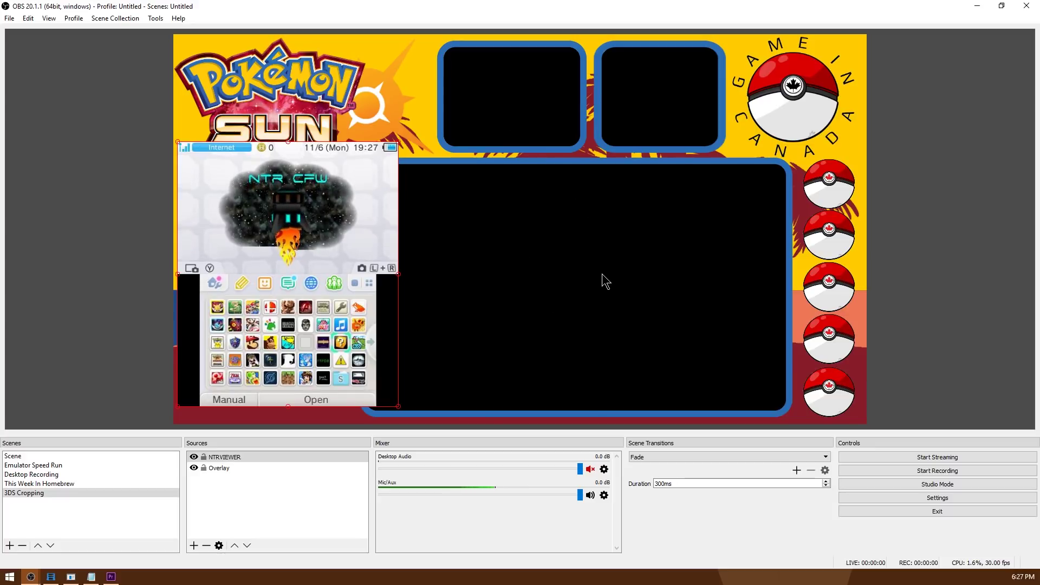
{"action": "left_click_drag", "start_coordinate": [345, 240], "coordinate": [588, 252]}
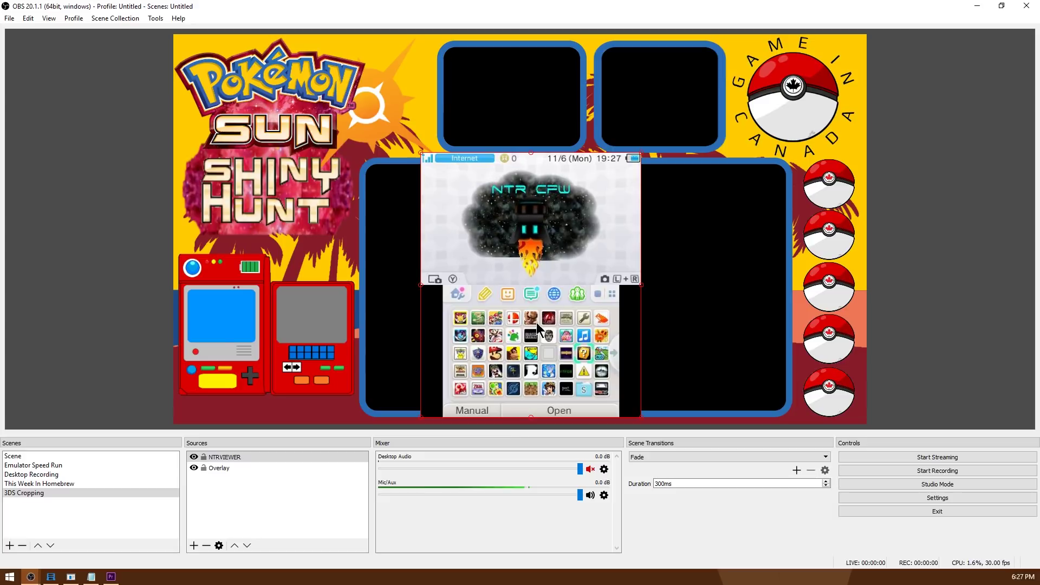
{"action": "left_click_drag", "start_coordinate": [571, 235], "coordinate": [584, 200]}
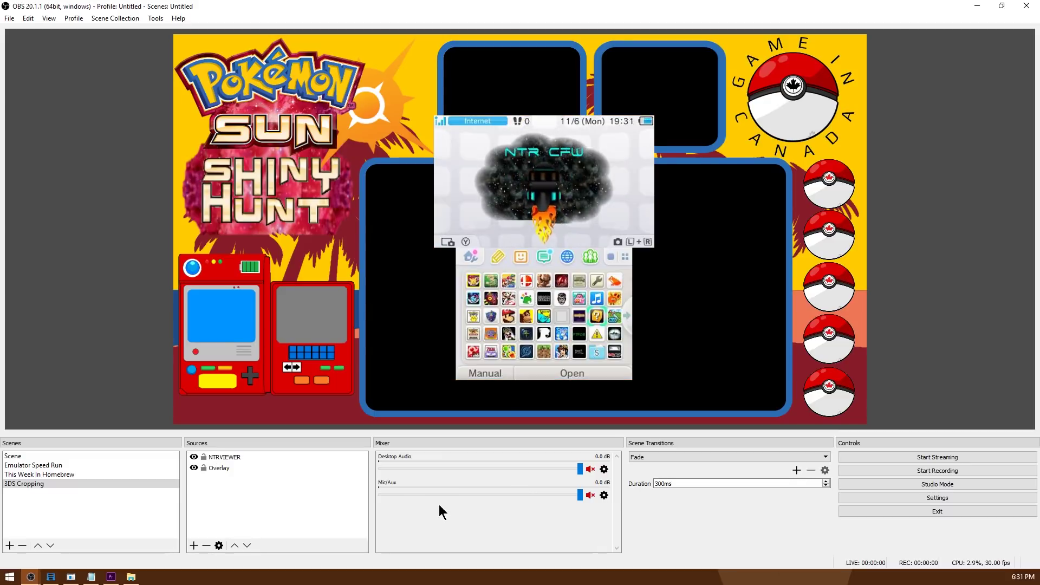
Step: Copy the NTRVIEWER source and paste a duplicate of it
{"action": "right_click", "coordinate": [231, 458]}
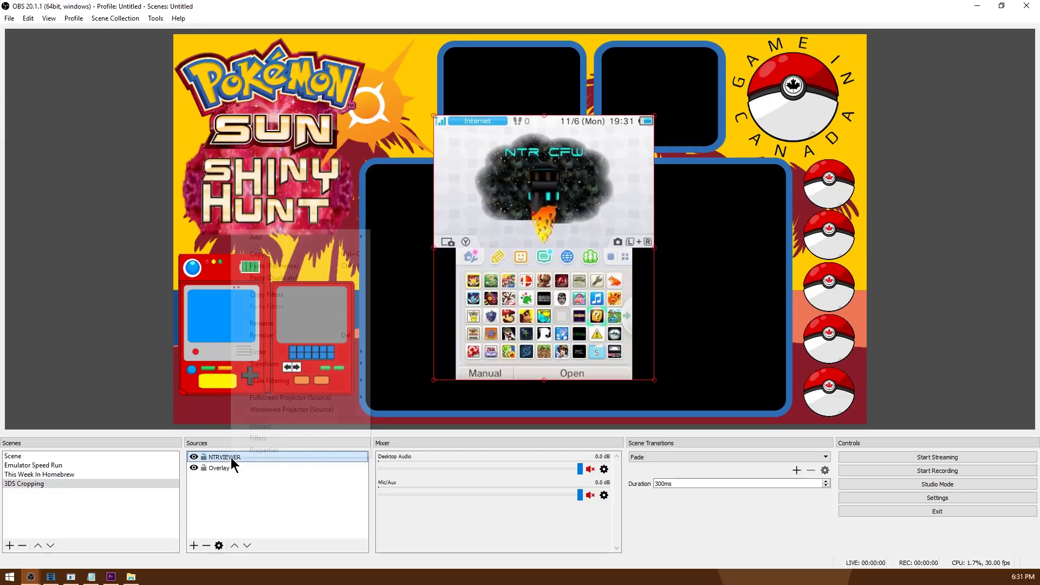
{"action": "left_click", "coordinate": [282, 254]}
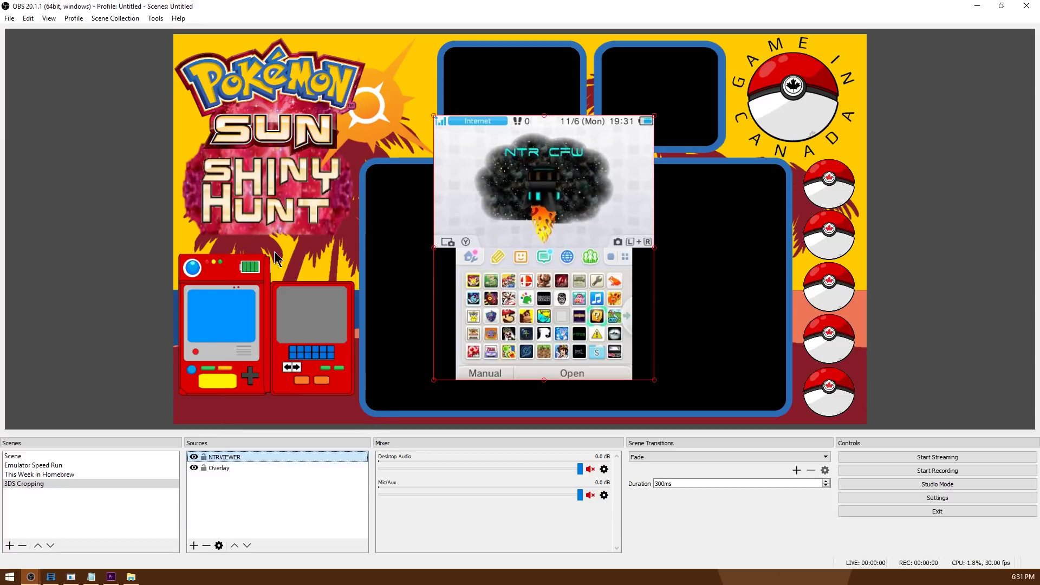
{"action": "right_click", "coordinate": [246, 470]}
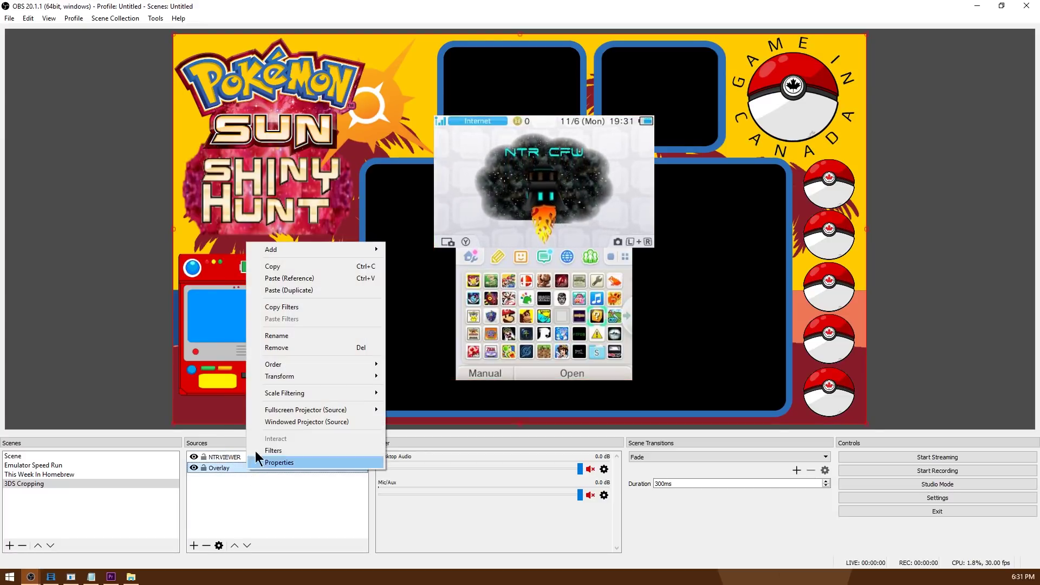
{"action": "left_click", "coordinate": [291, 291]}
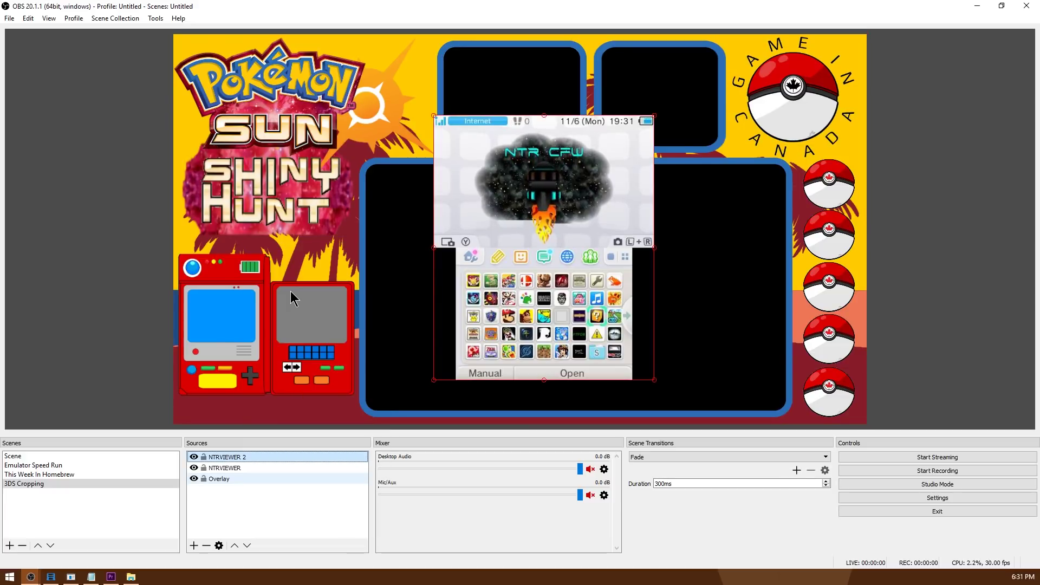
Step: Rename the two copies Top Screen and Bottom Screen and place them side by side
{"action": "right_click", "coordinate": [235, 467]}
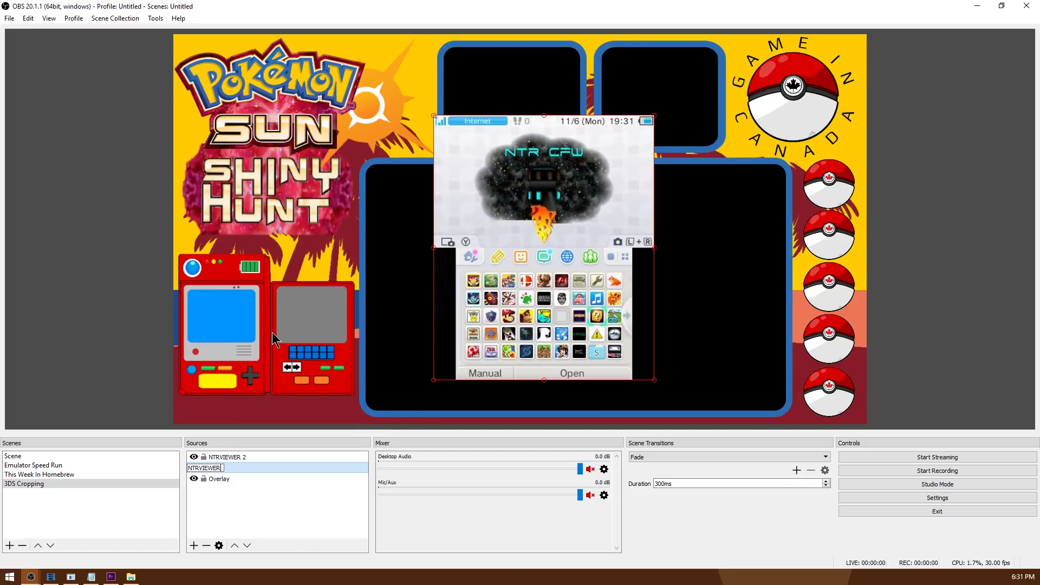
{"action": "left_click", "coordinate": [264, 460]}
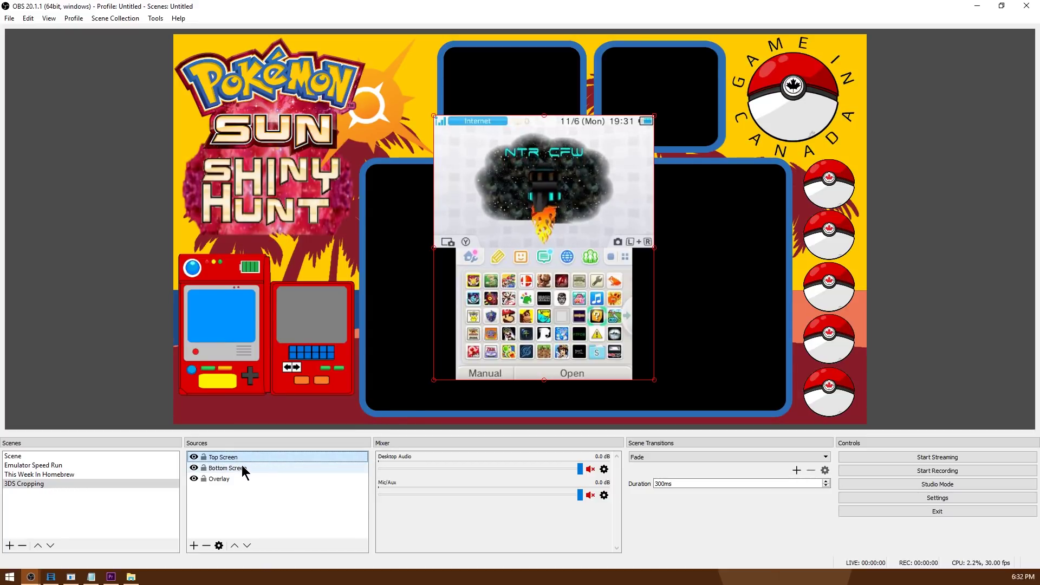
{"action": "left_click_drag", "start_coordinate": [521, 219], "coordinate": [294, 234]}
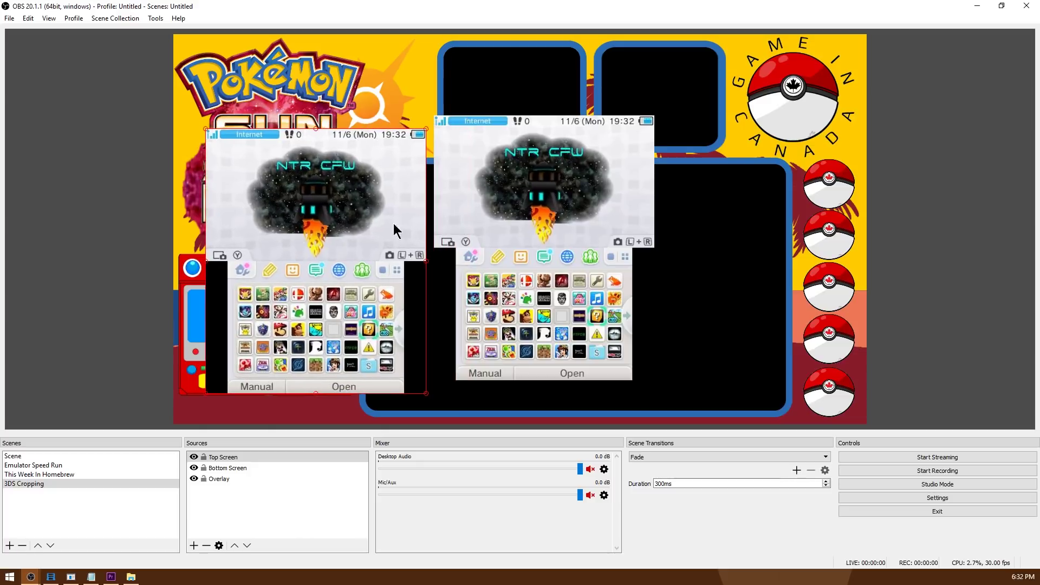
{"action": "left_click_drag", "start_coordinate": [484, 216], "coordinate": [528, 228]}
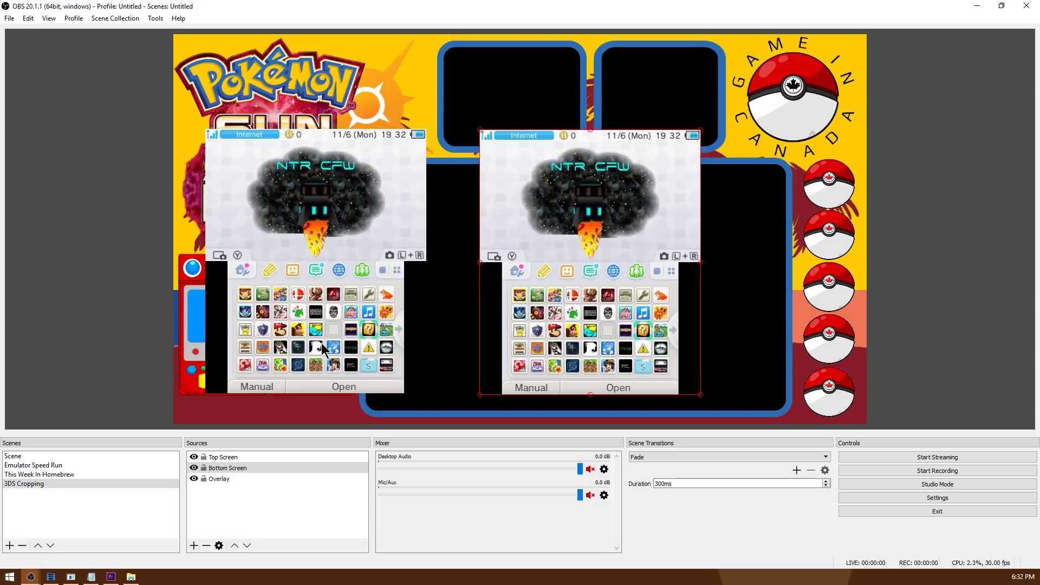
Step: Add a Crop/Pad filter to the Top Screen source
{"action": "left_click", "coordinate": [231, 457]}
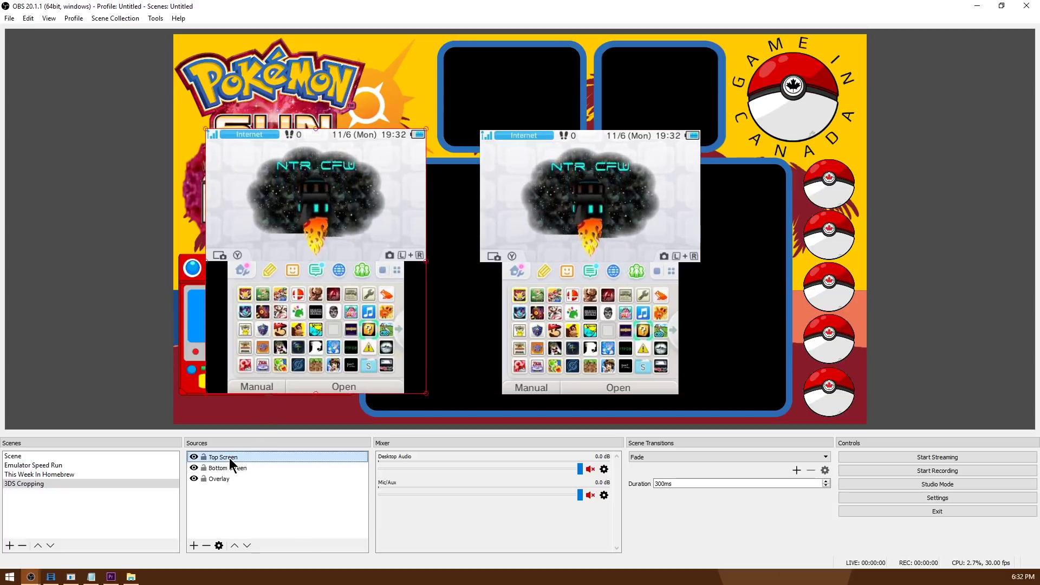
{"action": "right_click", "coordinate": [230, 458]}
{"action": "left_click", "coordinate": [258, 438]}
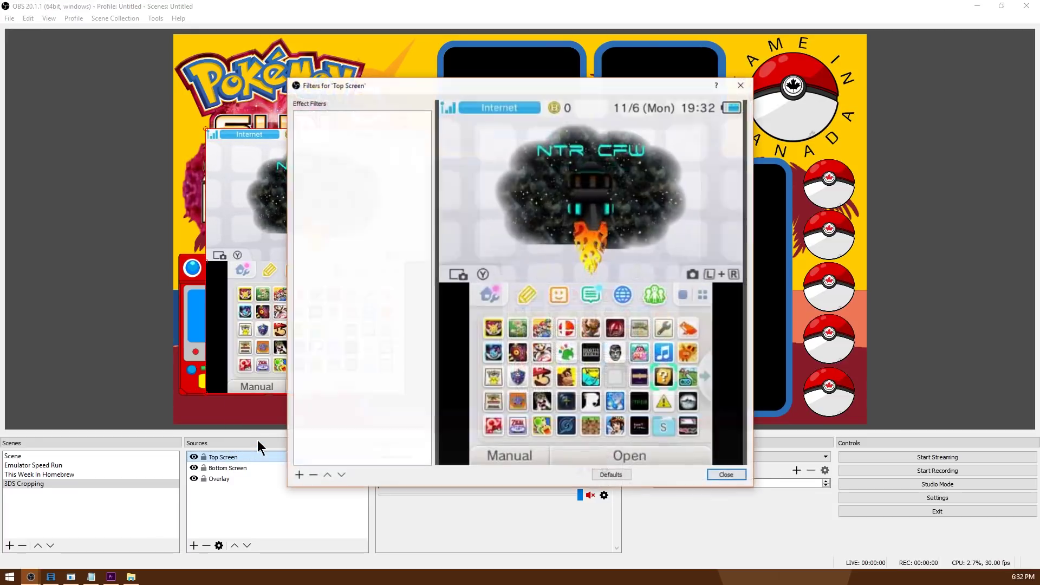
{"action": "left_click", "coordinate": [299, 474]}
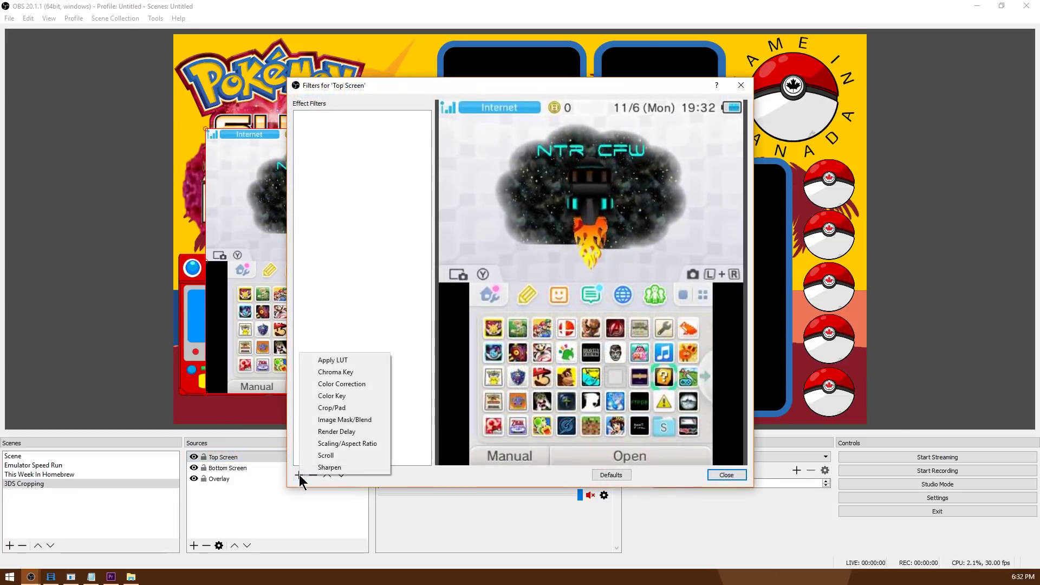
{"action": "left_click", "coordinate": [333, 408]}
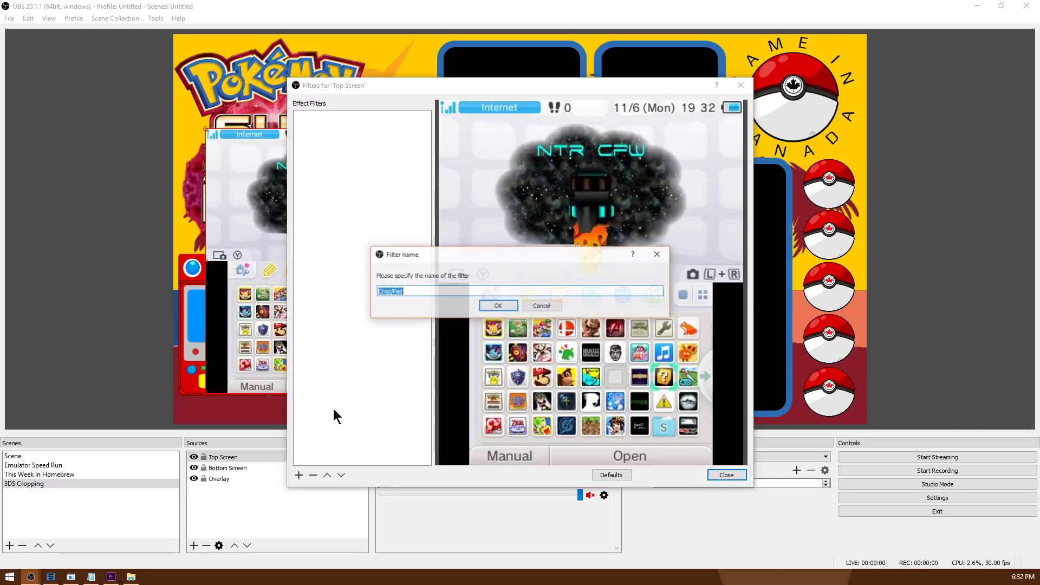
{"action": "left_click", "coordinate": [496, 305]}
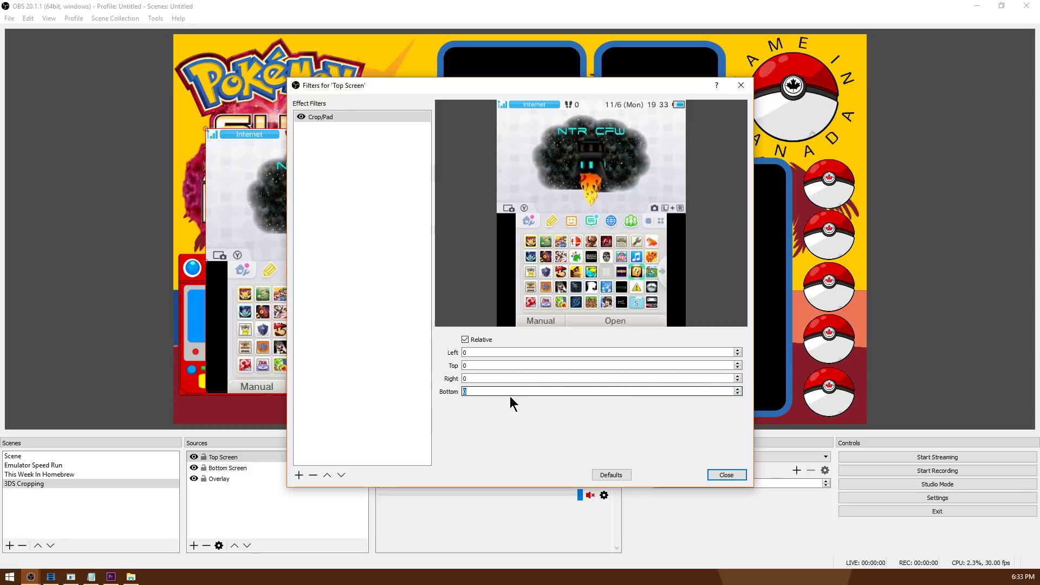
Step: Set the Crop/Pad Bottom value to 241 and close the filters
{"action": "type", "text": "250"}
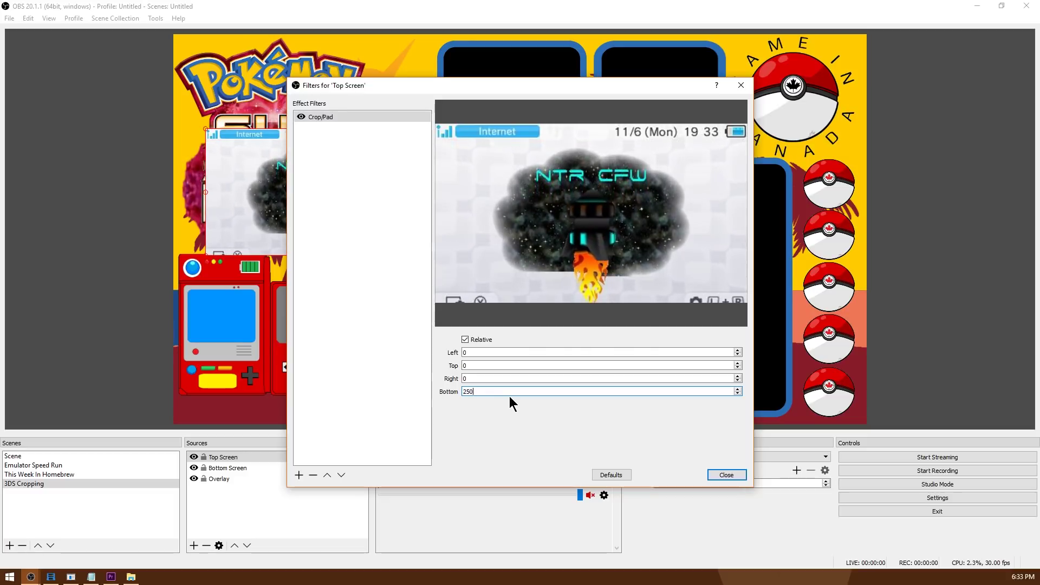
{"action": "key", "text": "BackSpace"}
{"action": "key", "text": "BackSpace"}
{"action": "type", "text": "41"}
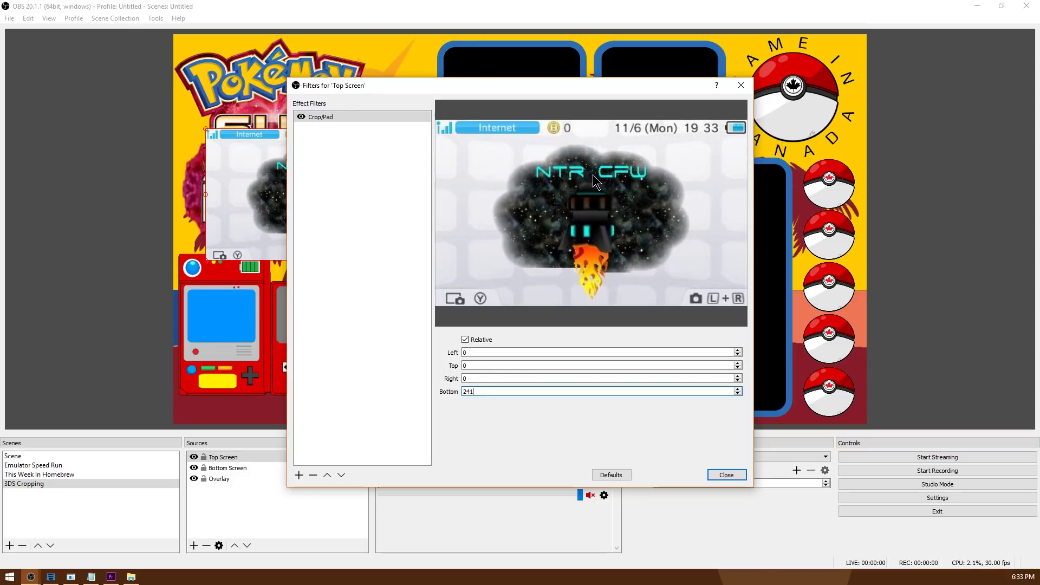
{"action": "left_click", "coordinate": [726, 475]}
Step: Move Top Screen below Overlay and enlarge it into the overlay's large central cutout
{"action": "left_click_drag", "start_coordinate": [354, 218], "coordinate": [398, 251]}
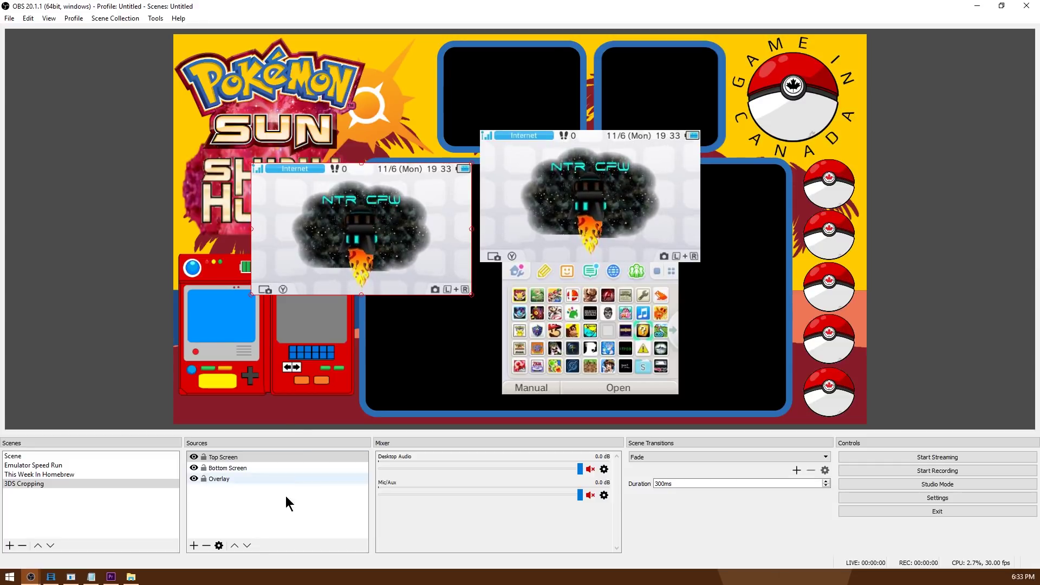
{"action": "left_click", "coordinate": [247, 545]}
{"action": "left_click", "coordinate": [247, 545]}
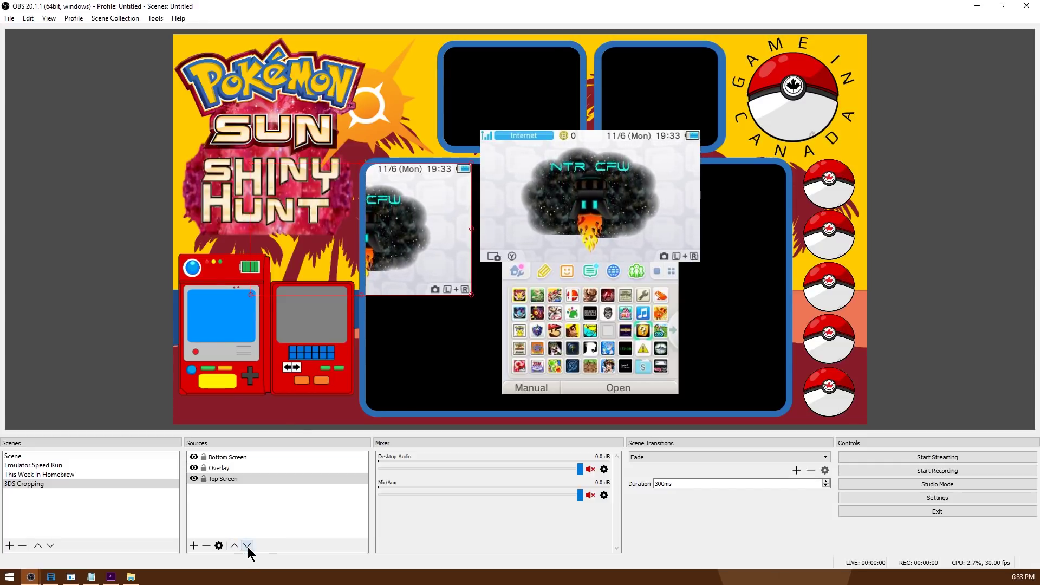
{"action": "left_click", "coordinate": [193, 456]}
{"action": "left_click_drag", "start_coordinate": [471, 295], "coordinate": [780, 422]}
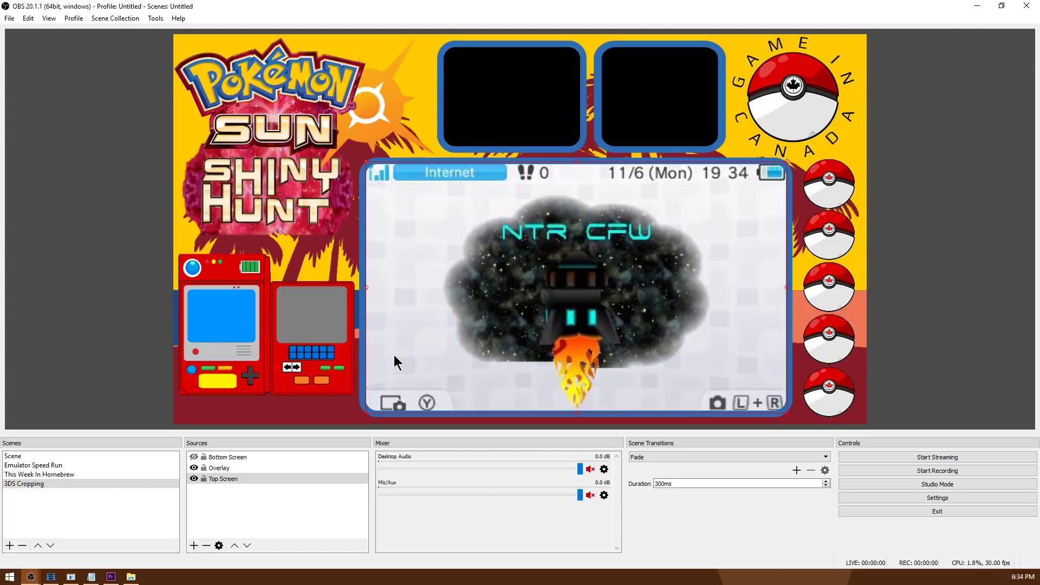
{"action": "left_click", "coordinate": [194, 457]}
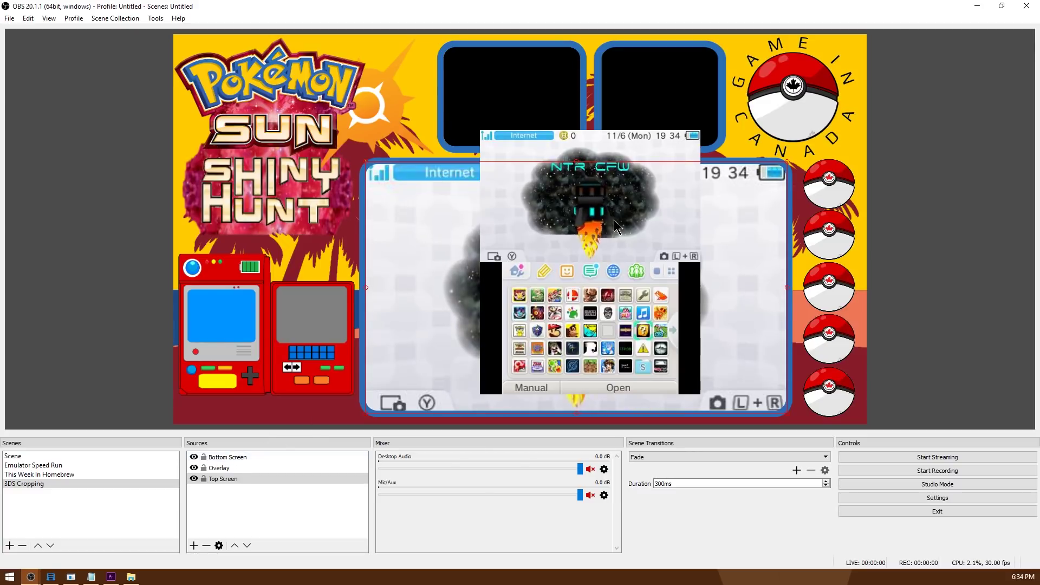
Step: Add a Crop/Pad filter to the Bottom Screen source
{"action": "right_click", "coordinate": [241, 458]}
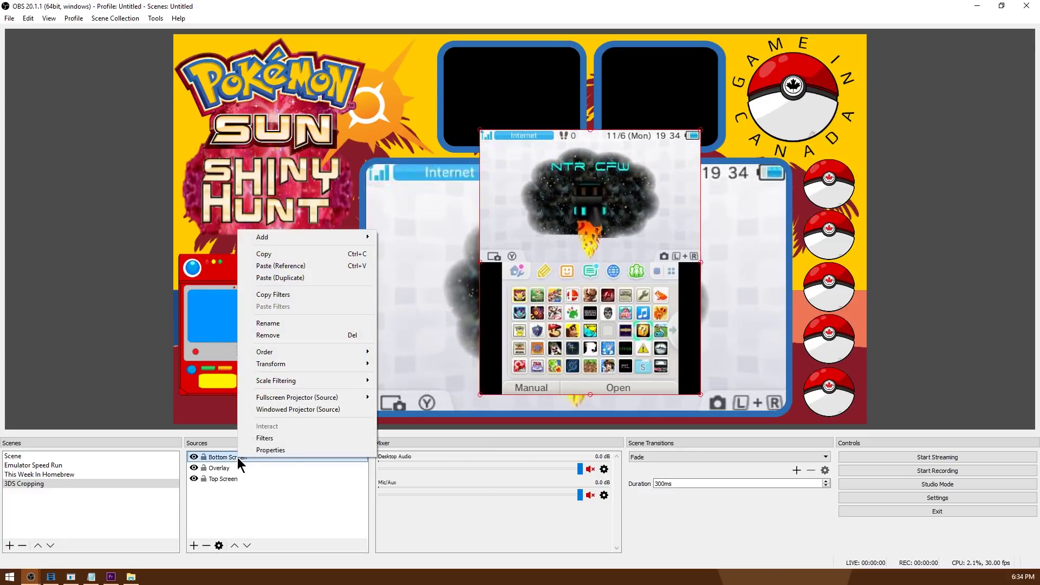
{"action": "left_click", "coordinate": [280, 429]}
{"action": "left_click", "coordinate": [299, 475]}
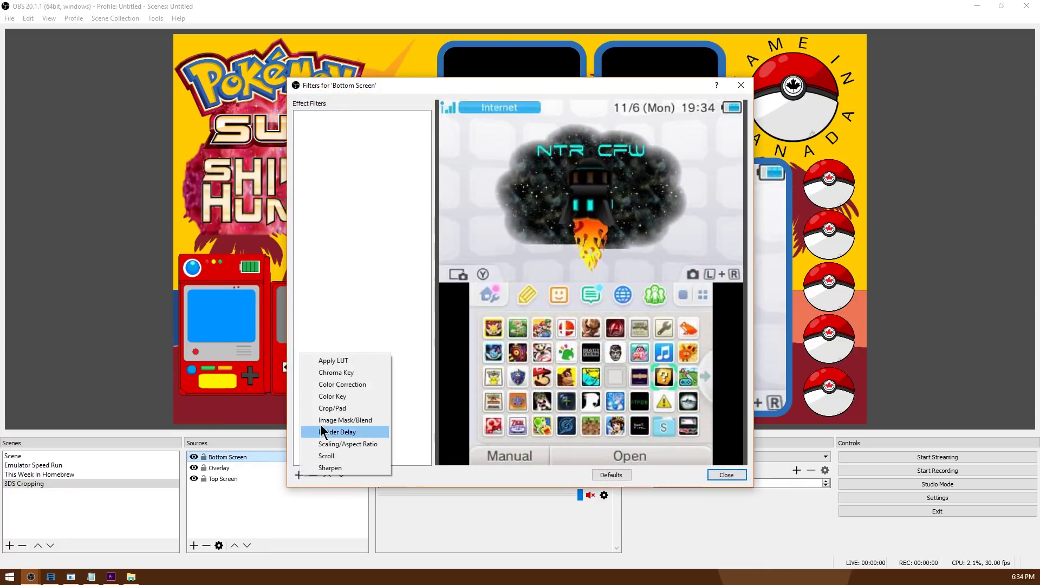
{"action": "left_click", "coordinate": [326, 405]}
{"action": "key", "text": "Return"}
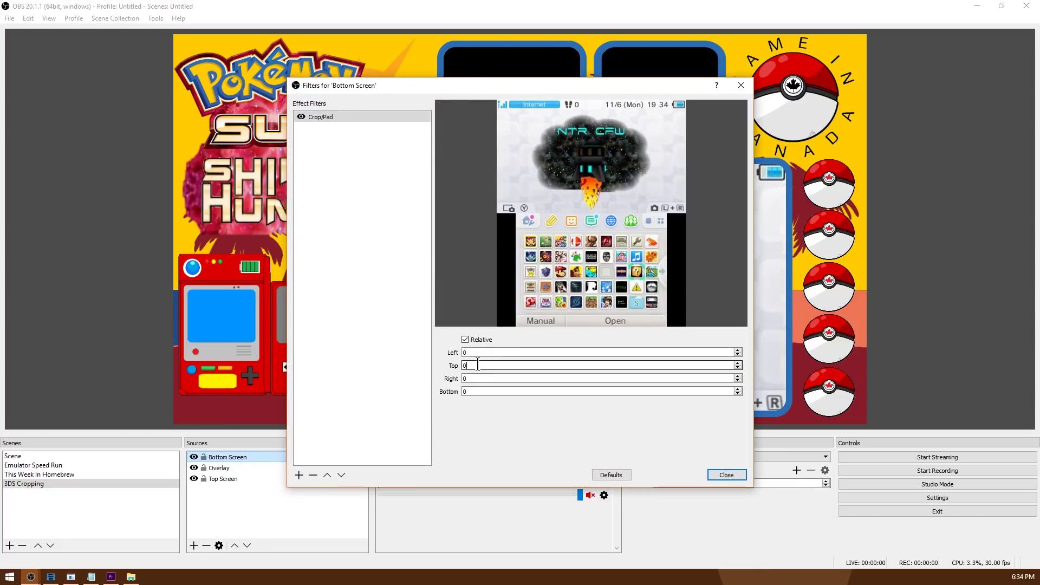
Step: Set the Crop/Pad Top value to 241
{"action": "double_click", "coordinate": [516, 367]}
{"action": "type", "text": "250"}
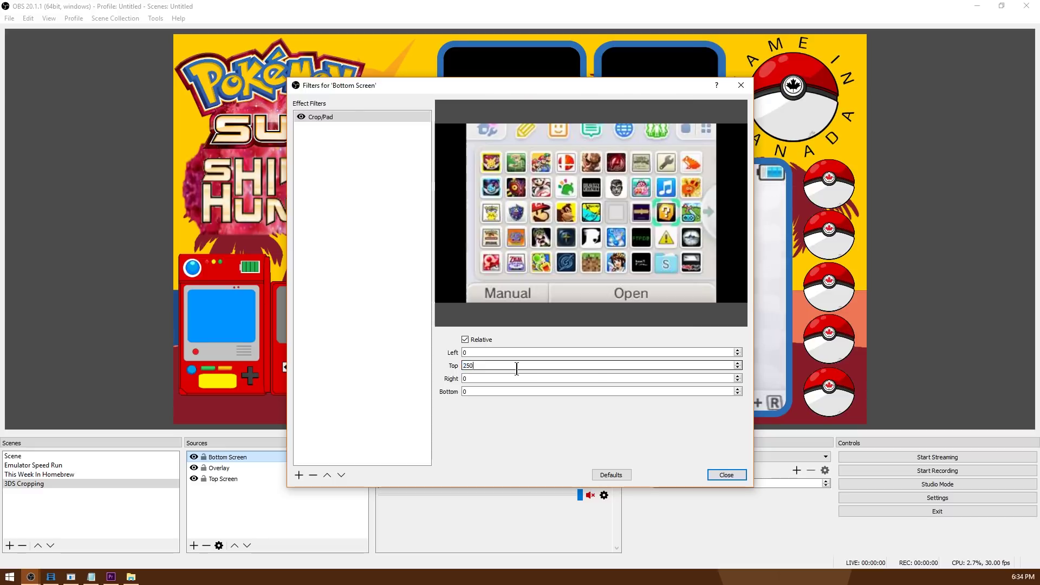
{"action": "key", "text": "BackSpace"}
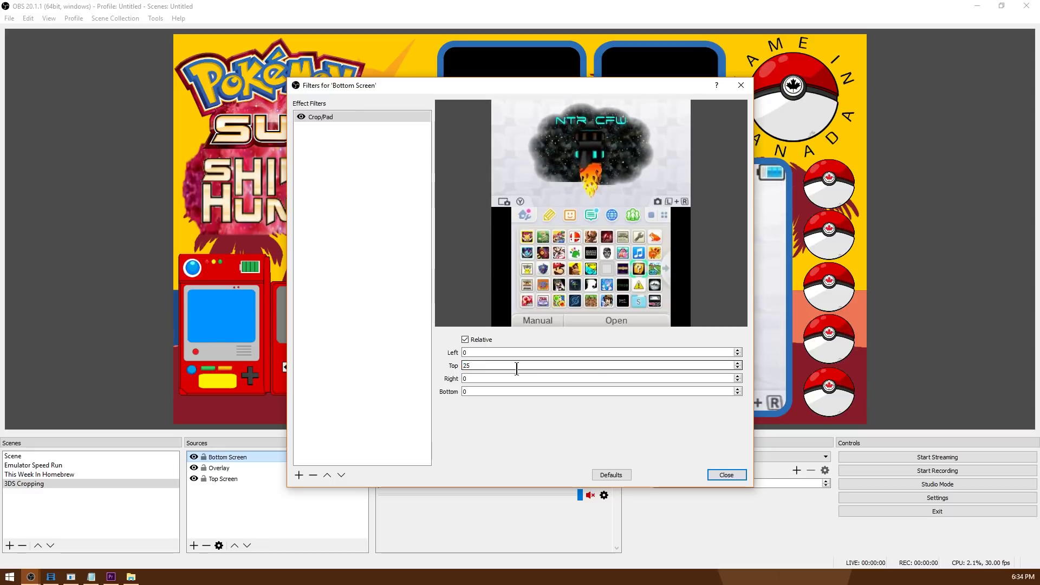
{"action": "type", "text": "41"}
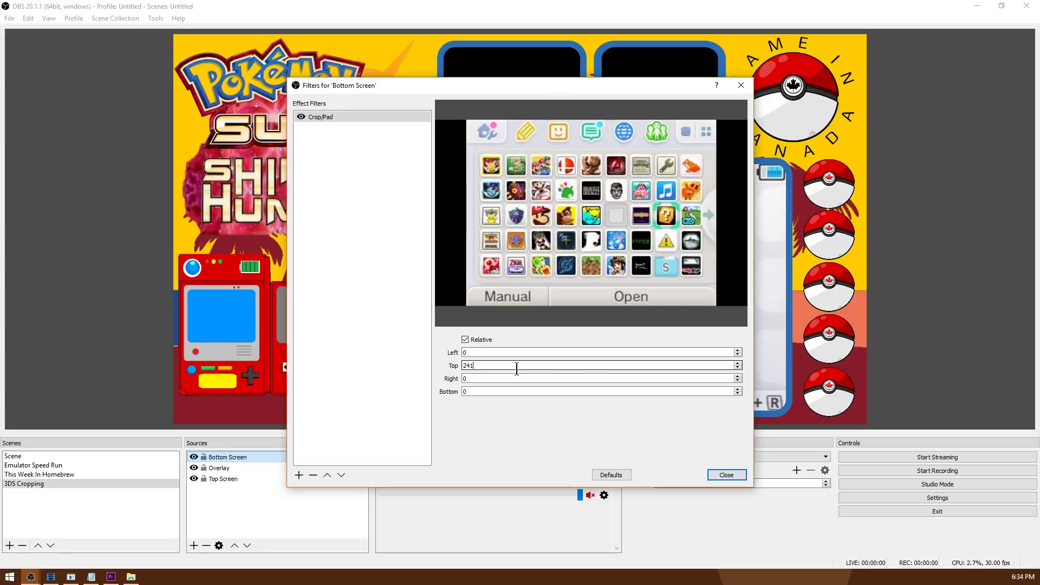
Step: Place Bottom Screen below Overlay, sized to fit the small top-left cutout
{"action": "left_click", "coordinate": [726, 475]}
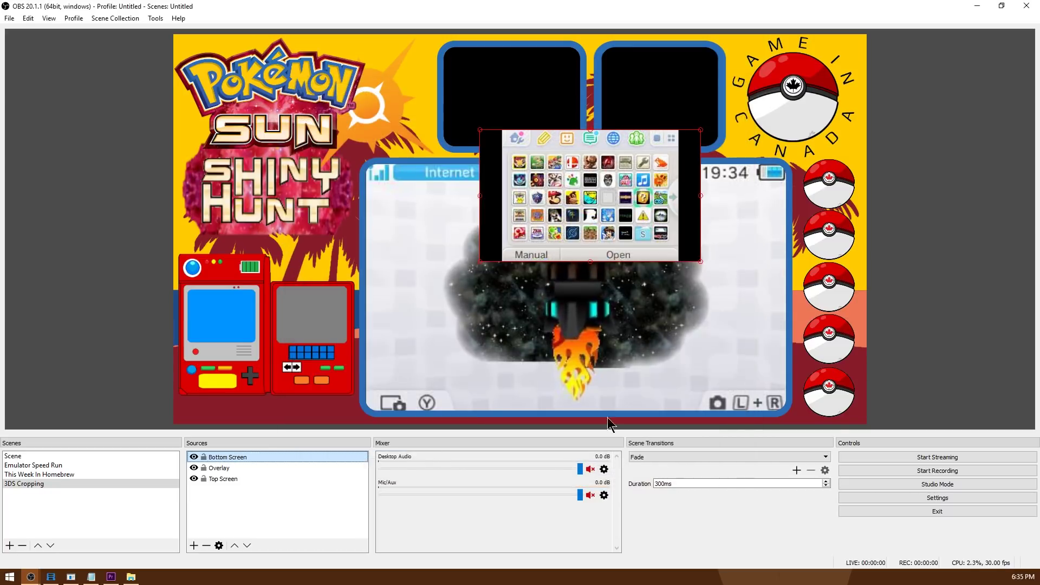
{"action": "left_click_drag", "start_coordinate": [568, 230], "coordinate": [488, 154]}
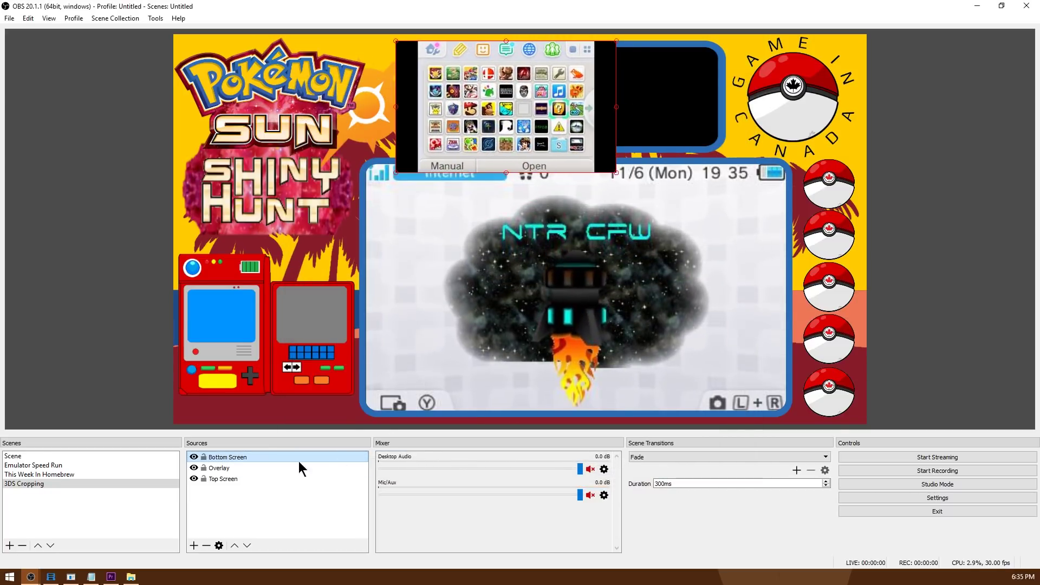
{"action": "left_click", "coordinate": [246, 546]}
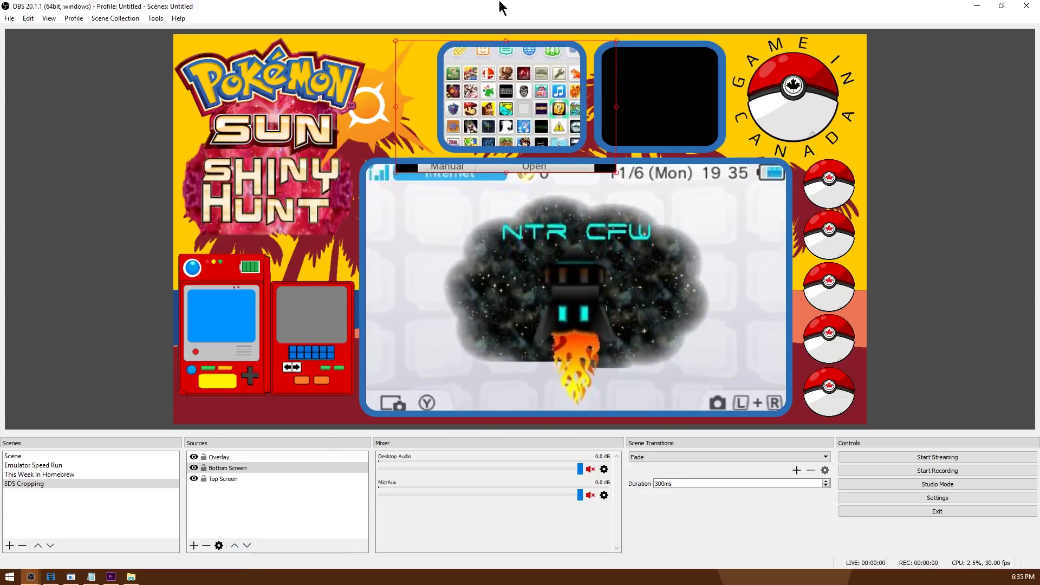
{"action": "left_click_drag", "start_coordinate": [617, 172], "coordinate": [609, 129]}
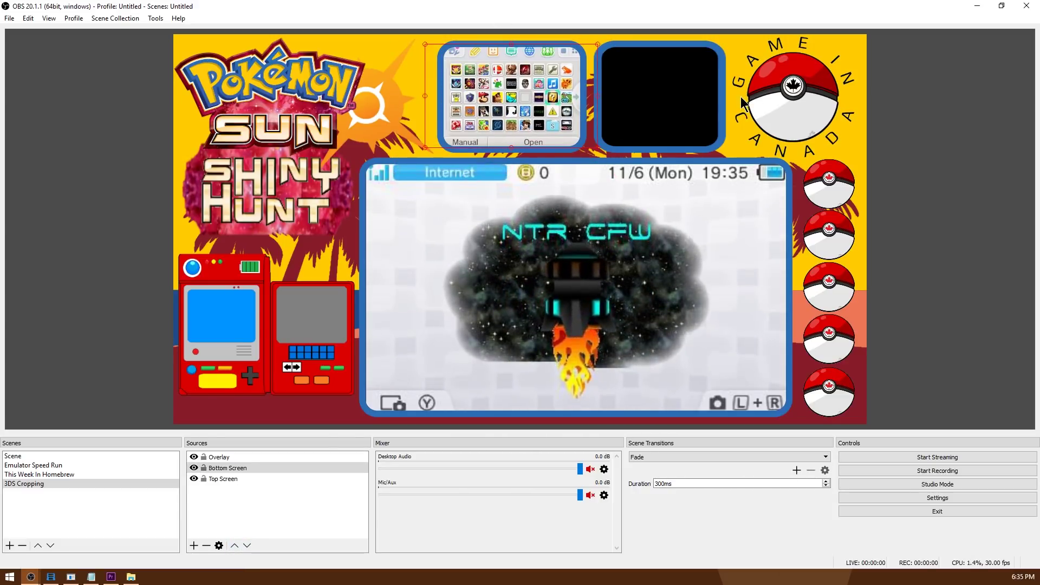